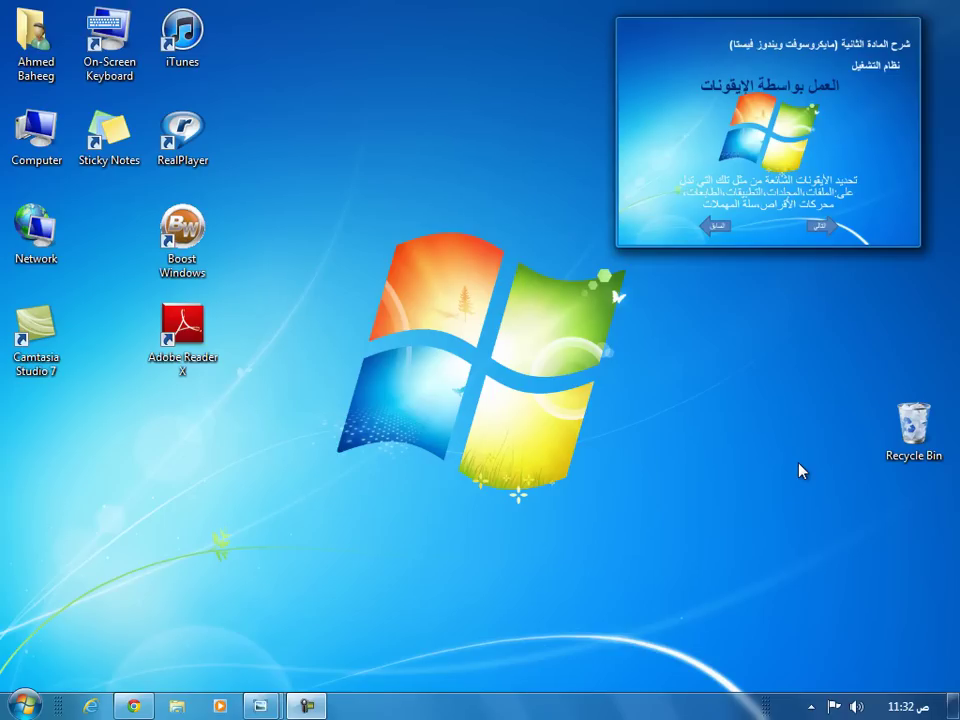
- Show the Chrome window with the queue image results, preview the queue line picture, and minimize the window
left_click(133, 706)
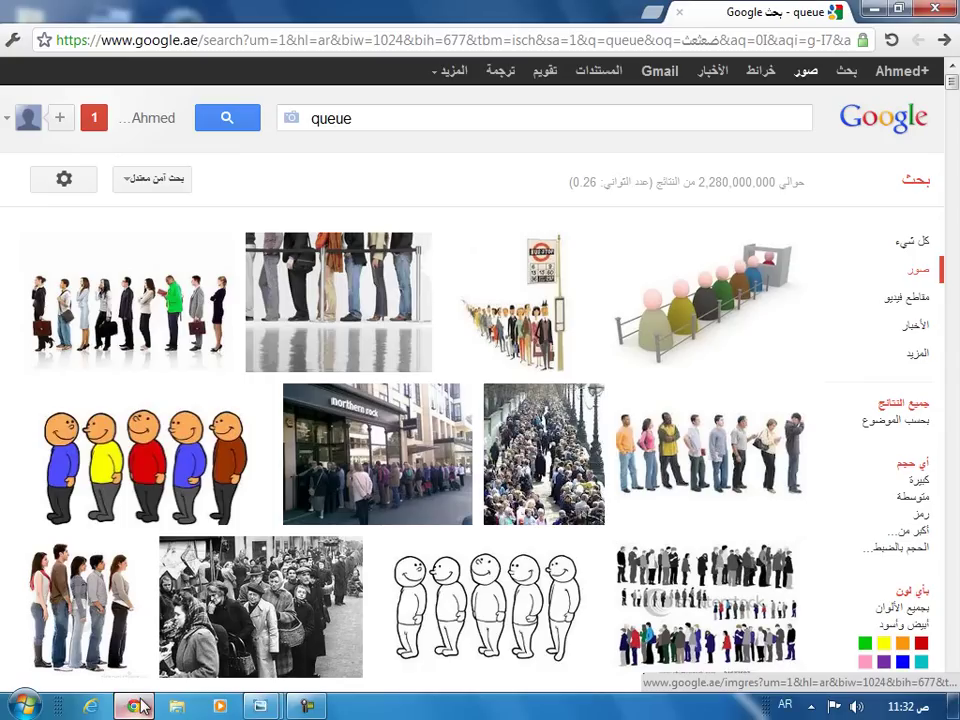
mouse_move(715, 260)
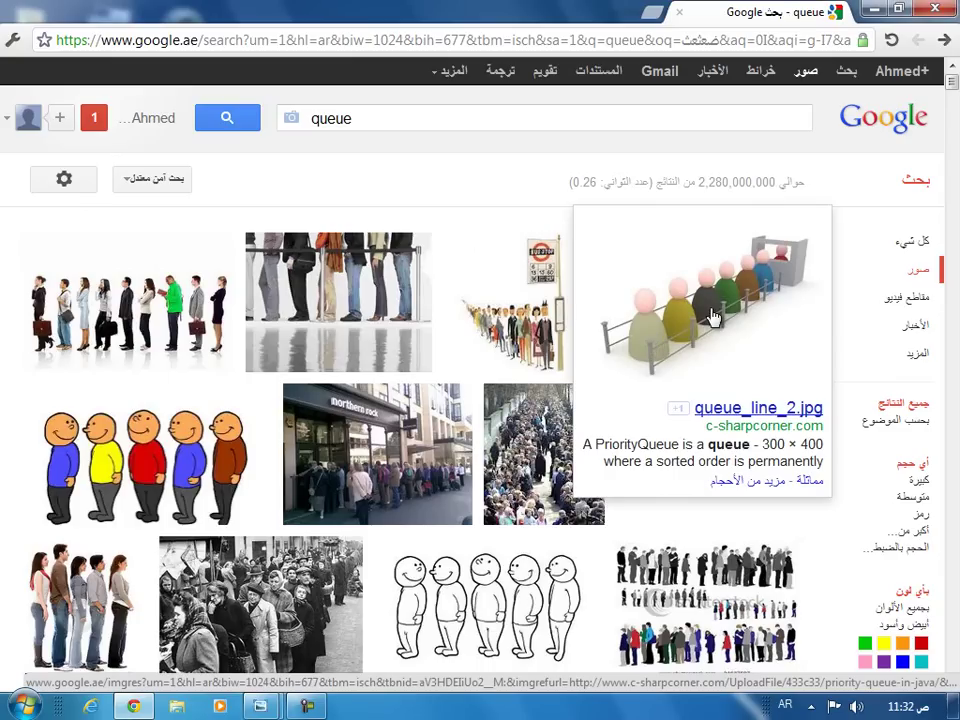
left_click(870, 10)
key("alt+shift")
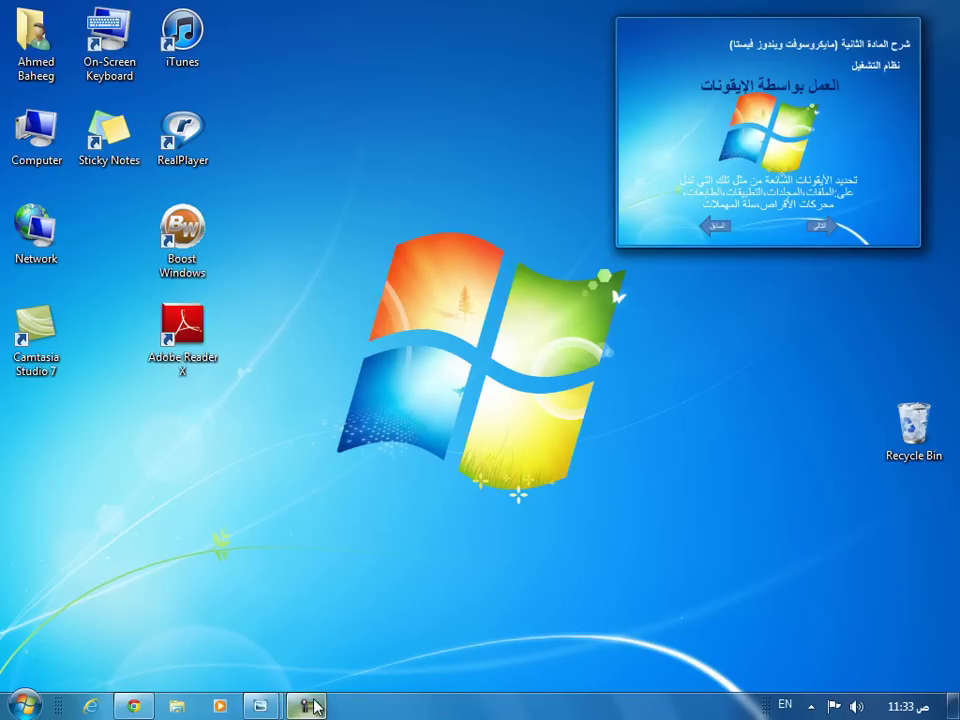
- Start Windows Task Manager from the taskbar to list the running applications
mouse_move(267, 710)
right_click(399, 710)
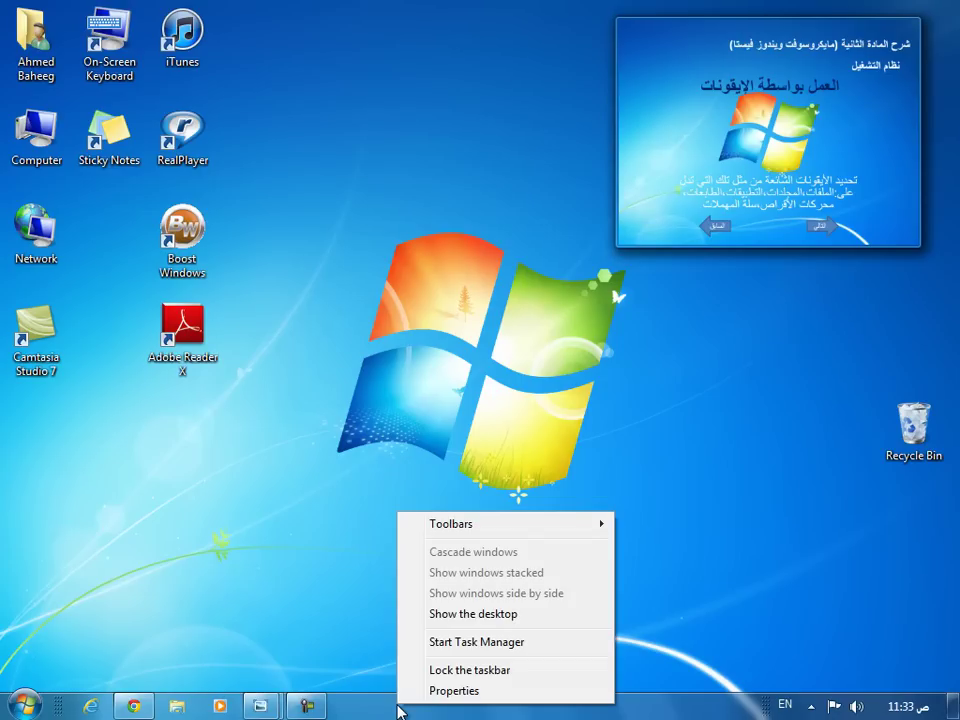
left_click(465, 642)
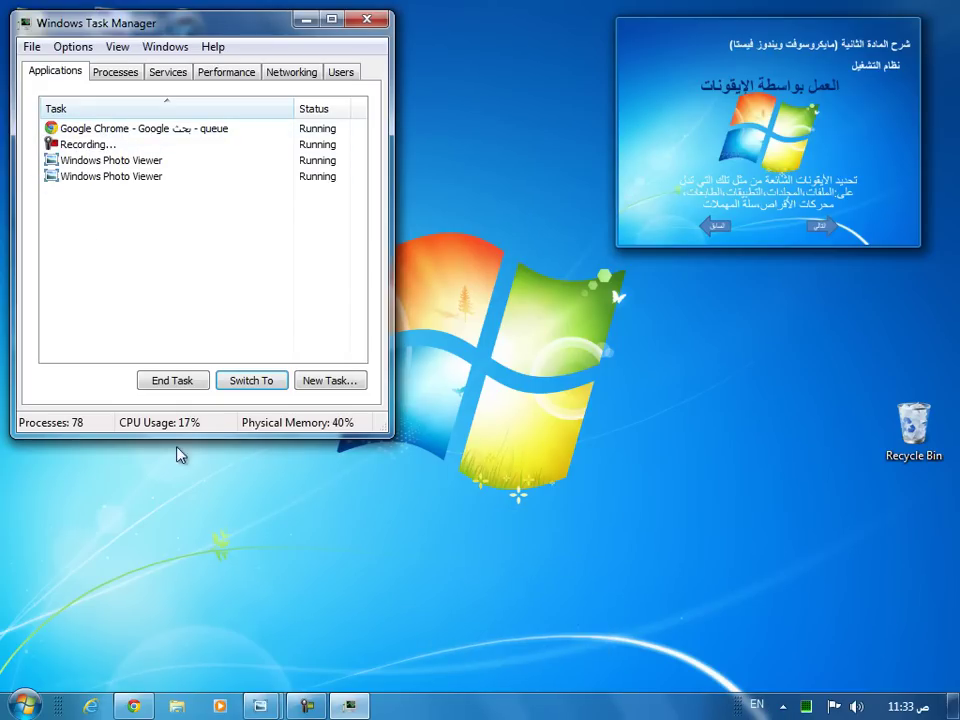
- End the Google Chrome task in the list of running applications
mouse_move(136, 708)
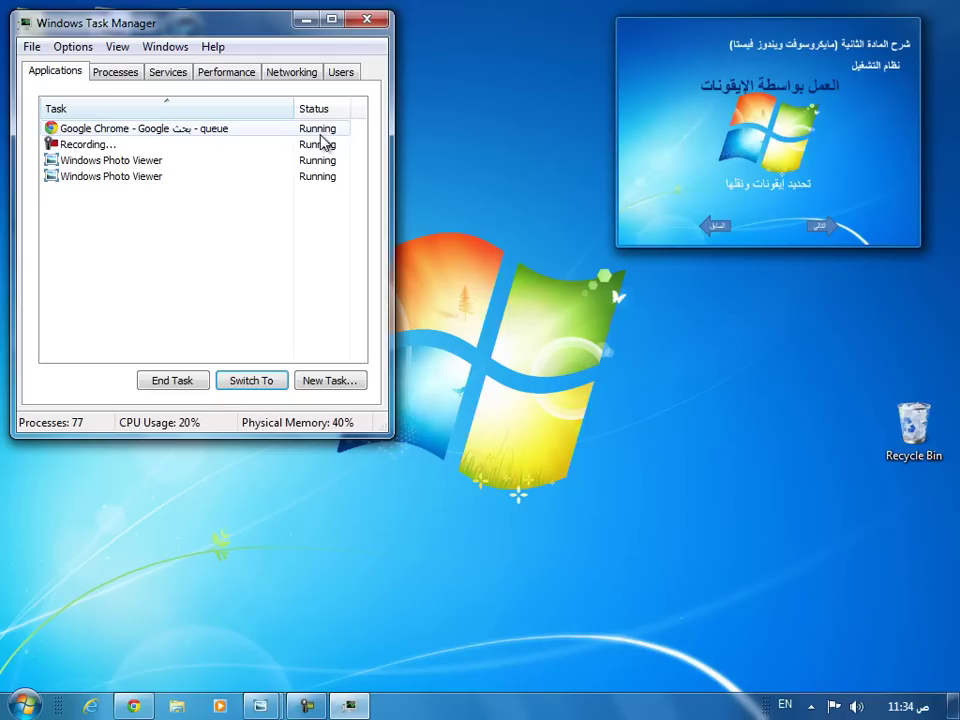
left_click(321, 135)
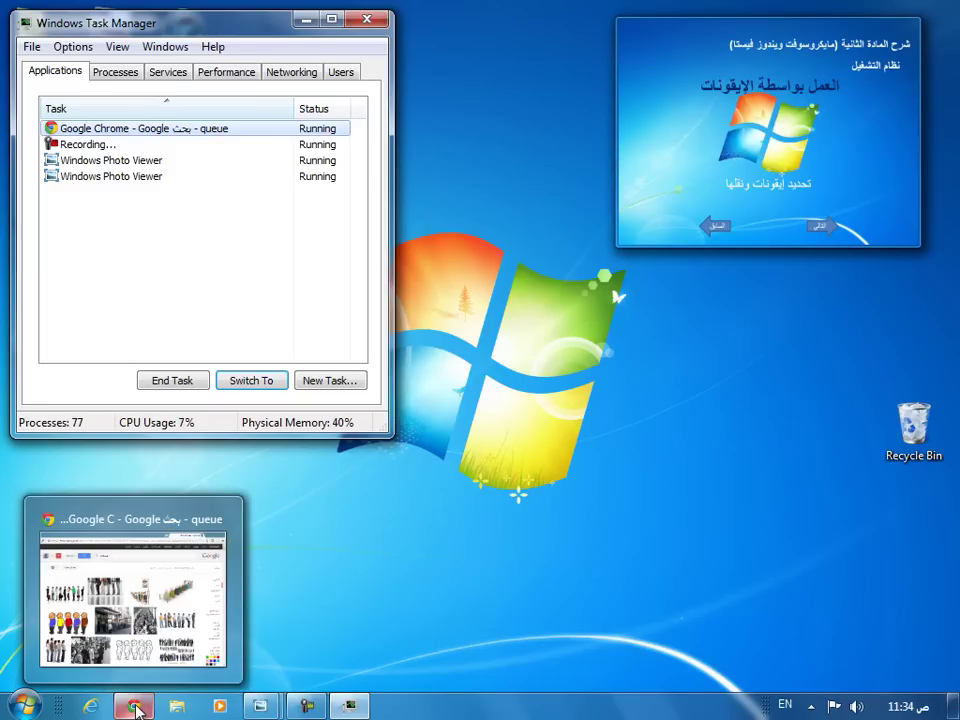
mouse_move(142, 636)
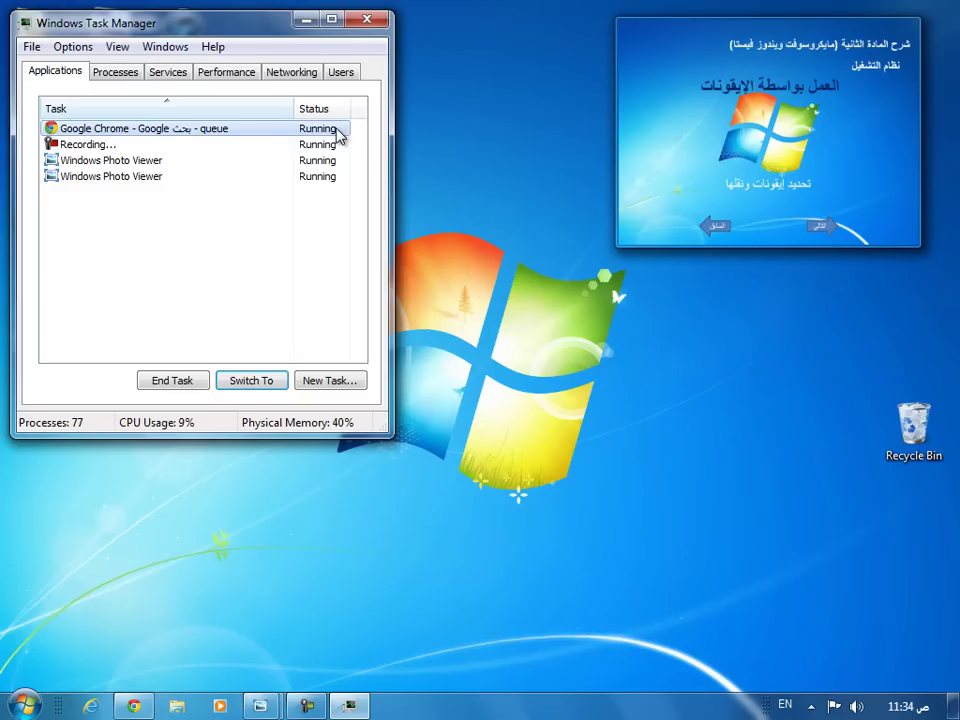
left_click(338, 136)
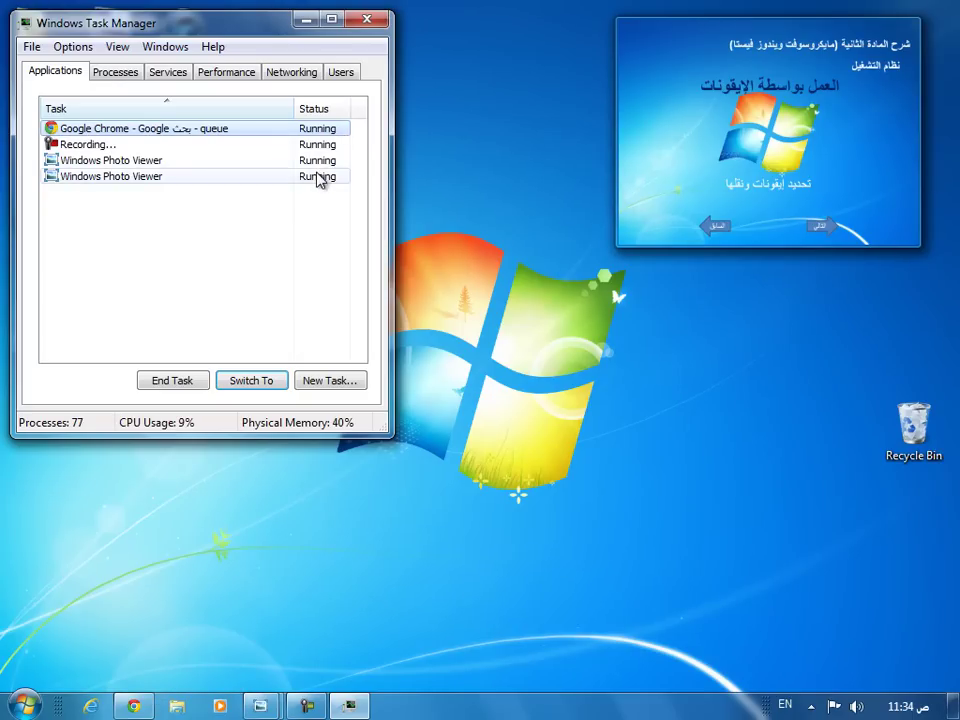
left_click(193, 382)
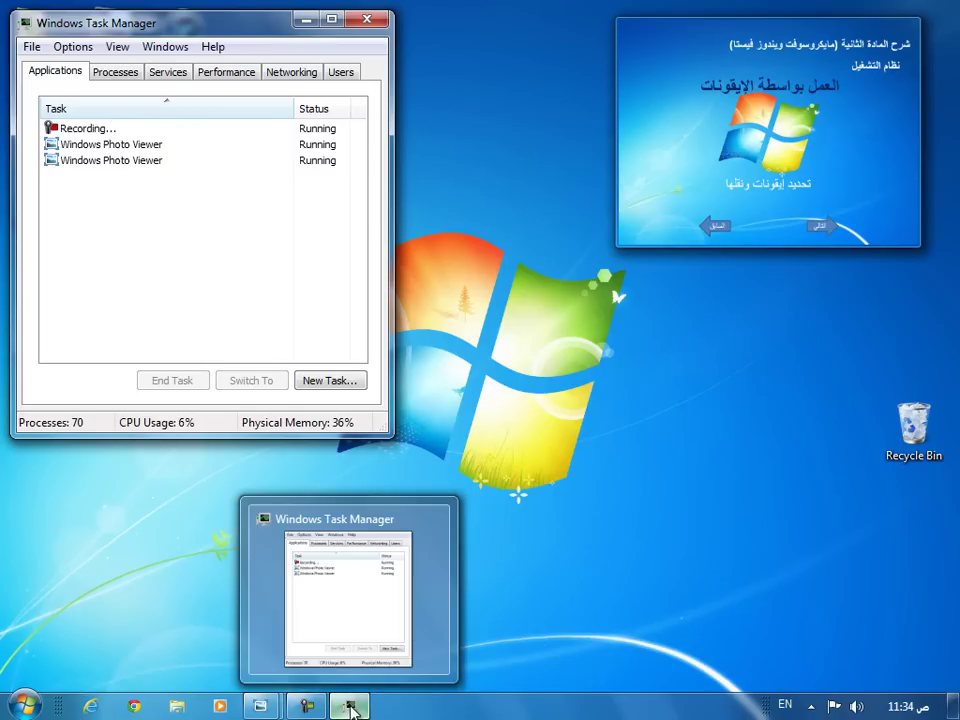
- End one of the two Windows Photo Viewer tasks and close Task Manager
mouse_move(261, 714)
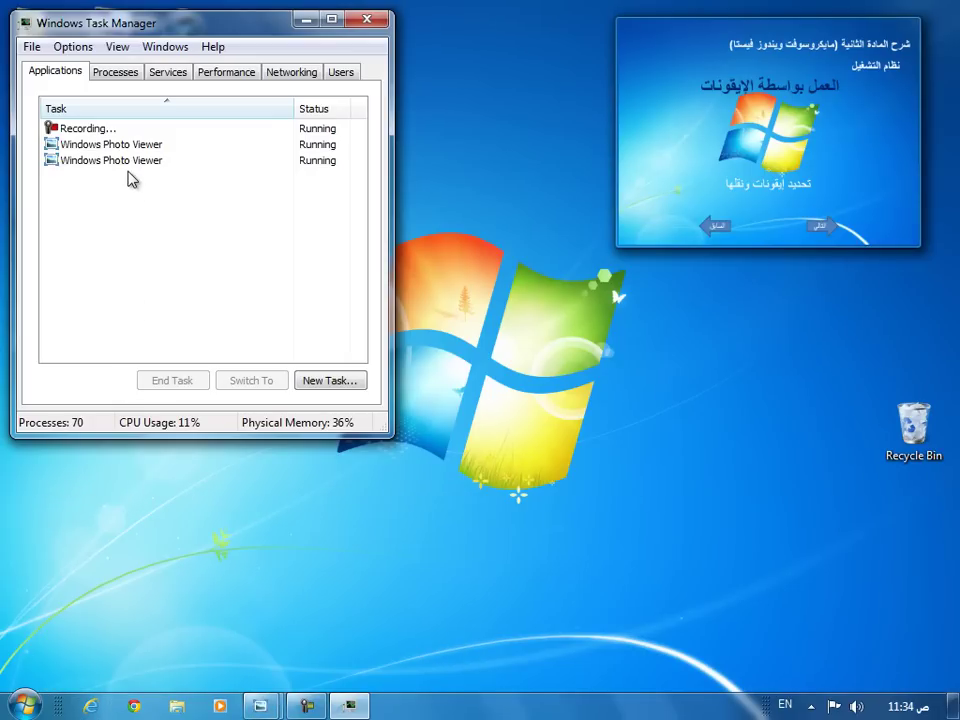
left_click(338, 150)
left_click(183, 386)
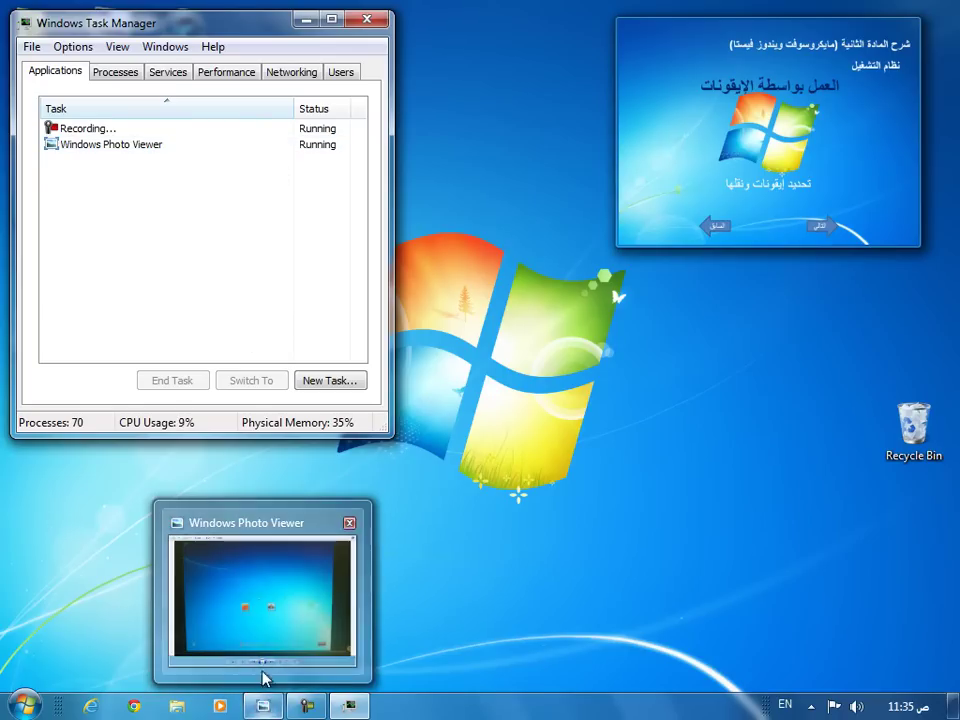
left_click(367, 21)
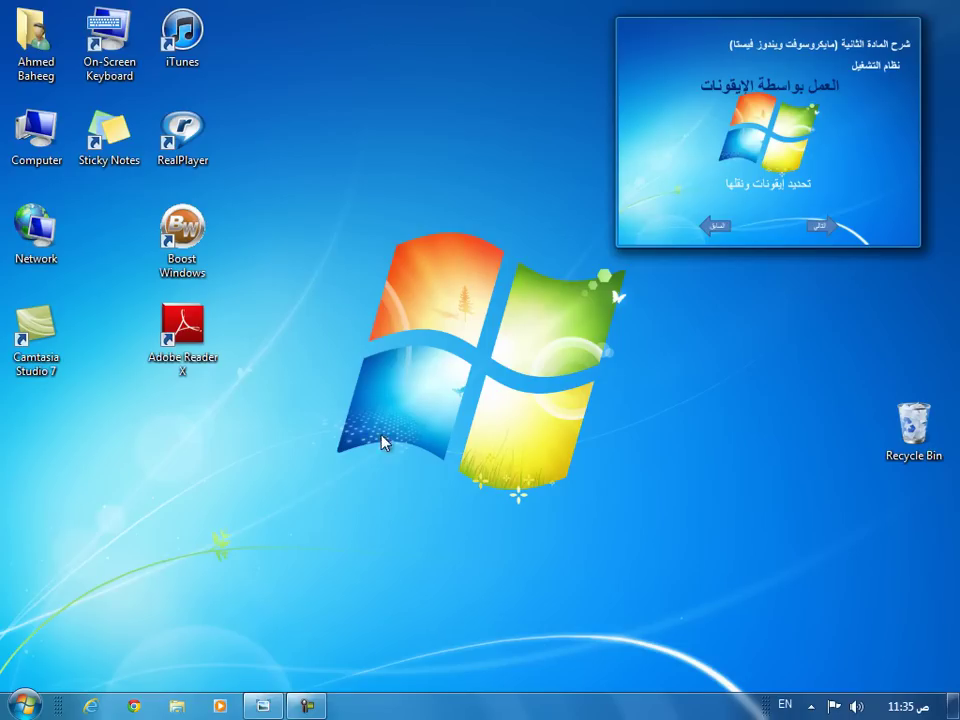
- Reopen Task Manager from the taskbar to view the remaining running applications, and close it
right_click(506, 708)
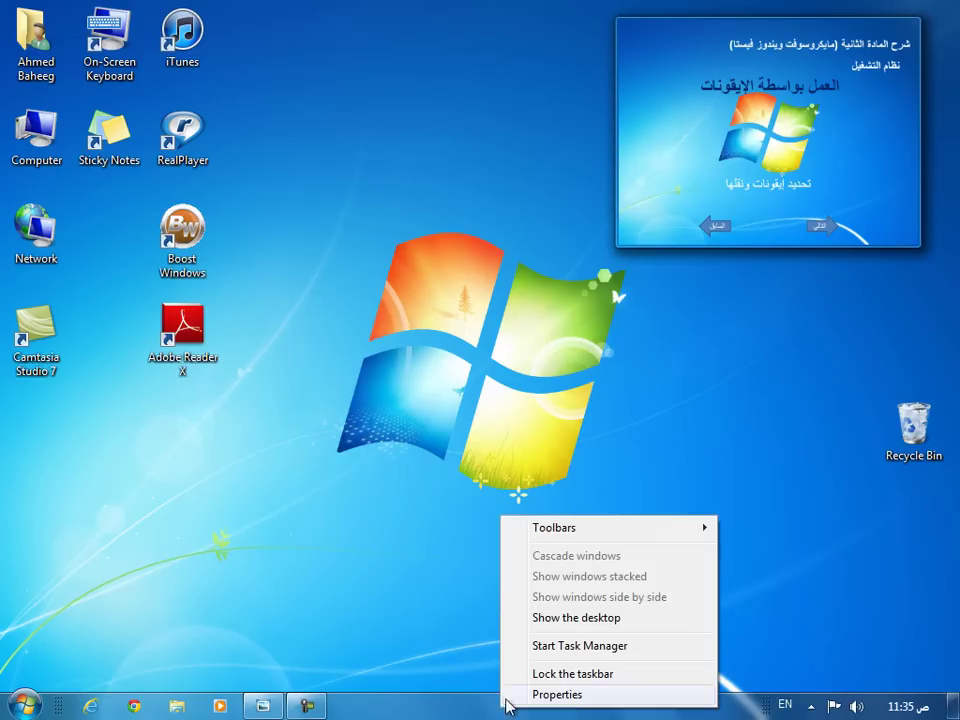
left_click(624, 656)
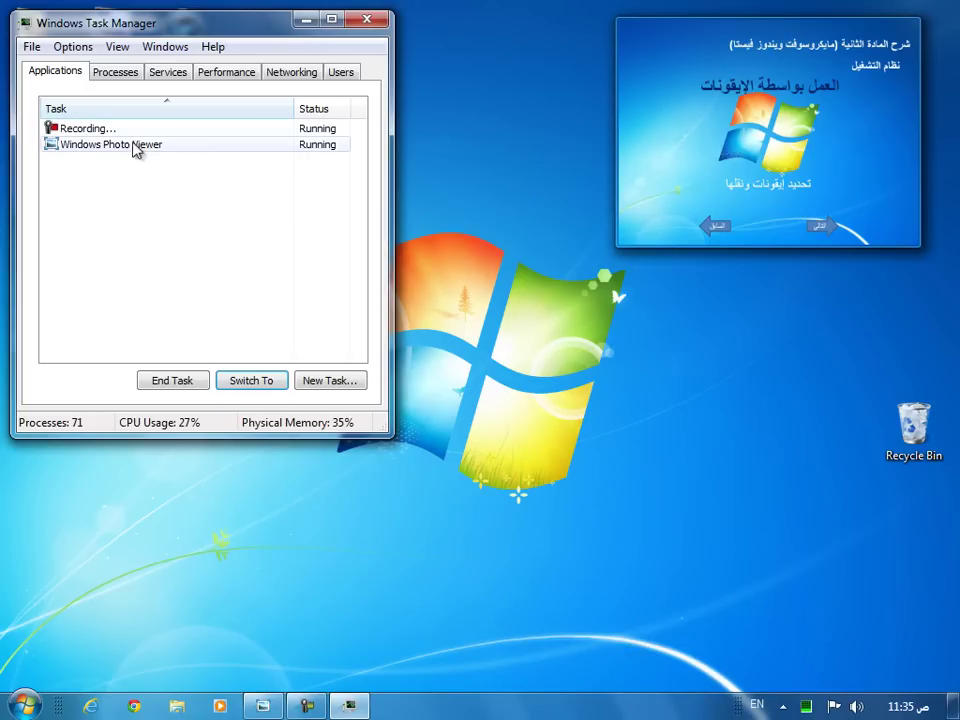
left_click(385, 18)
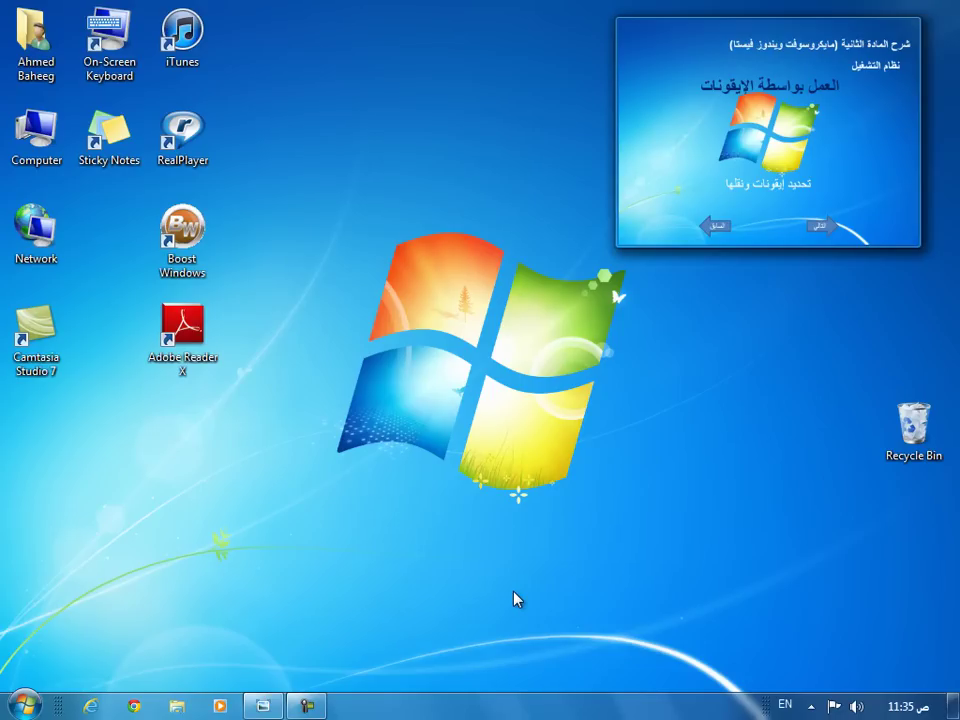
- Open the On-Screen Keyboard, try the Ctrl+Alt+Del combination on it, and dismiss the message
double_click(129, 60)
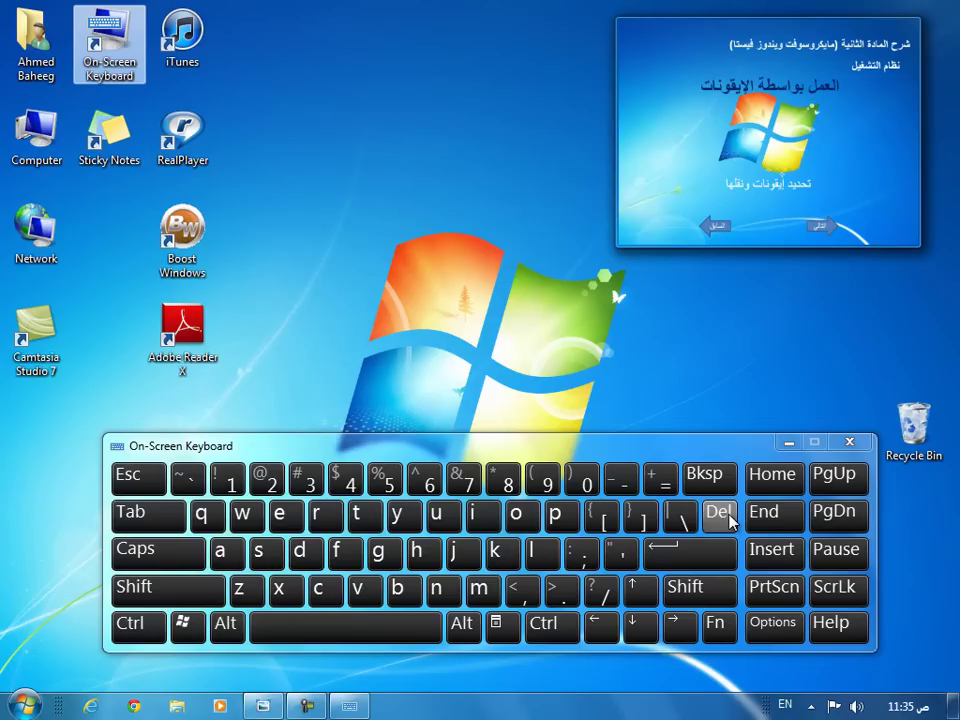
left_click(128, 638)
left_click(228, 638)
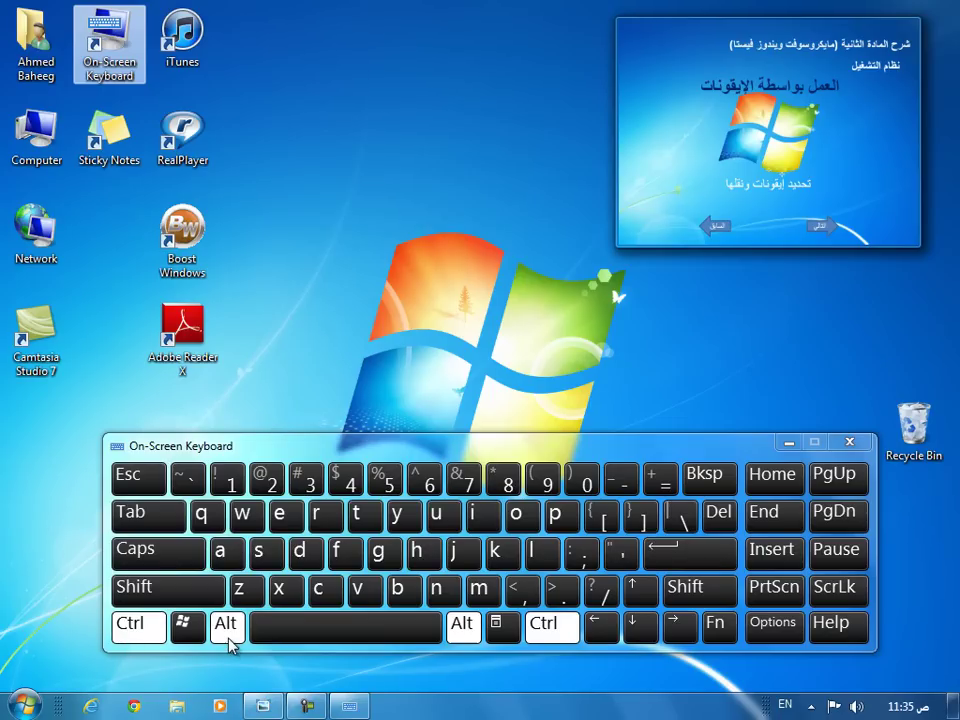
left_click(715, 518)
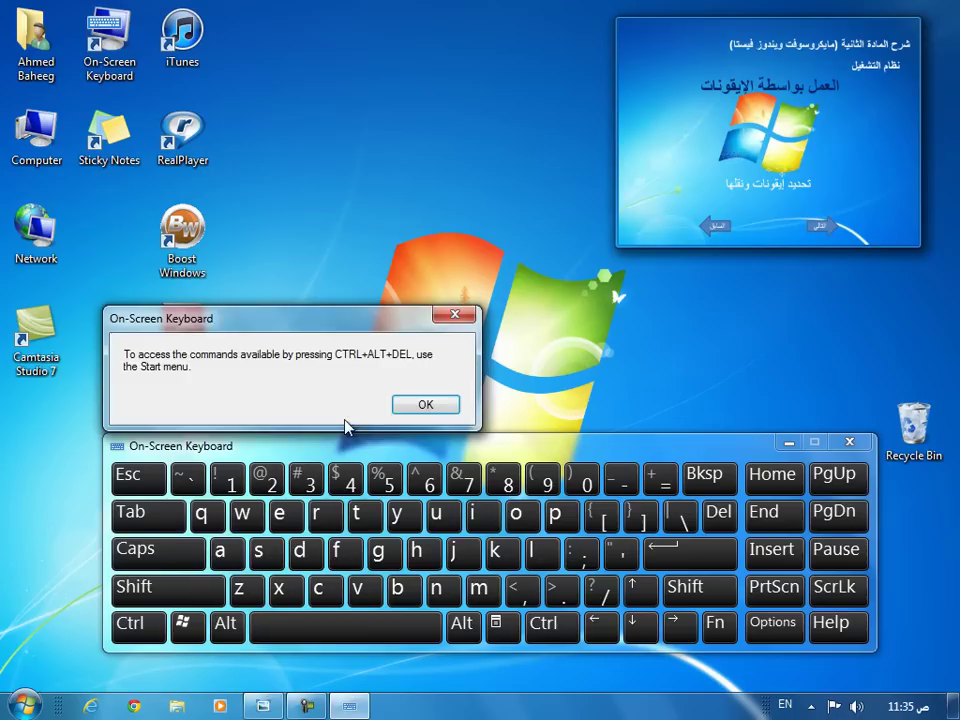
left_click(424, 404)
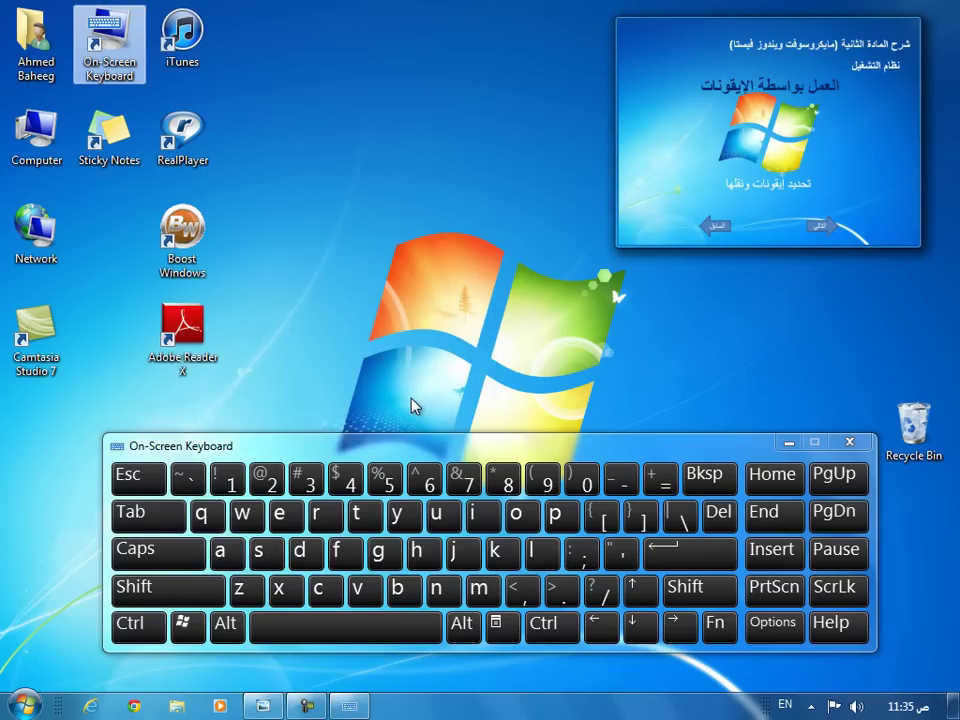
- Retry Ctrl+Alt+Del on the On-Screen Keyboard, dismiss the message, and close the keyboard
left_click(137, 628)
left_click(228, 630)
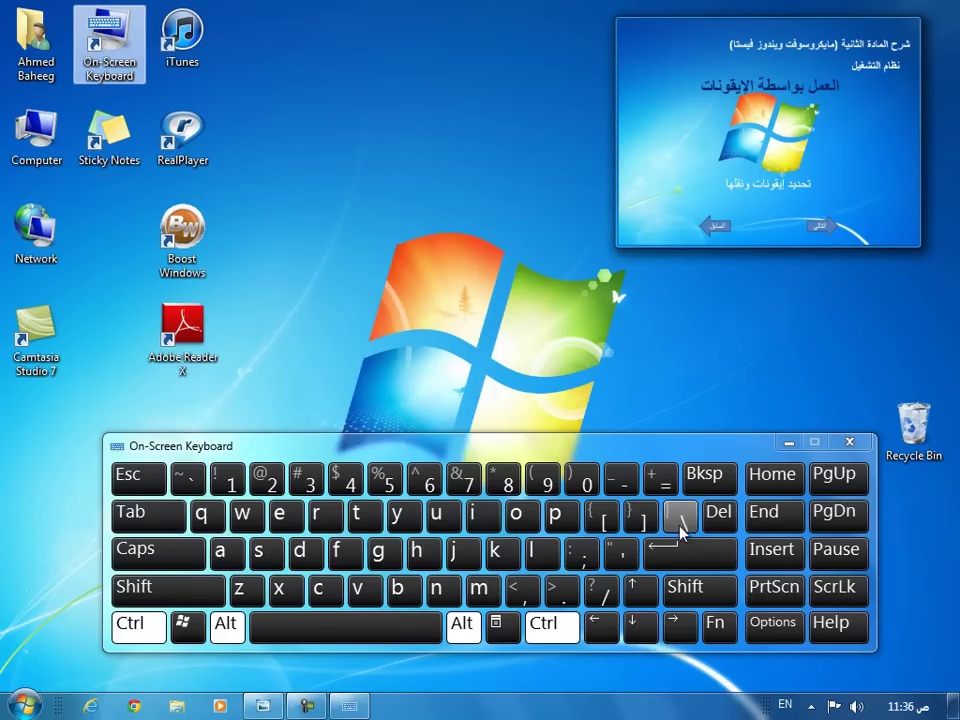
left_click(719, 515)
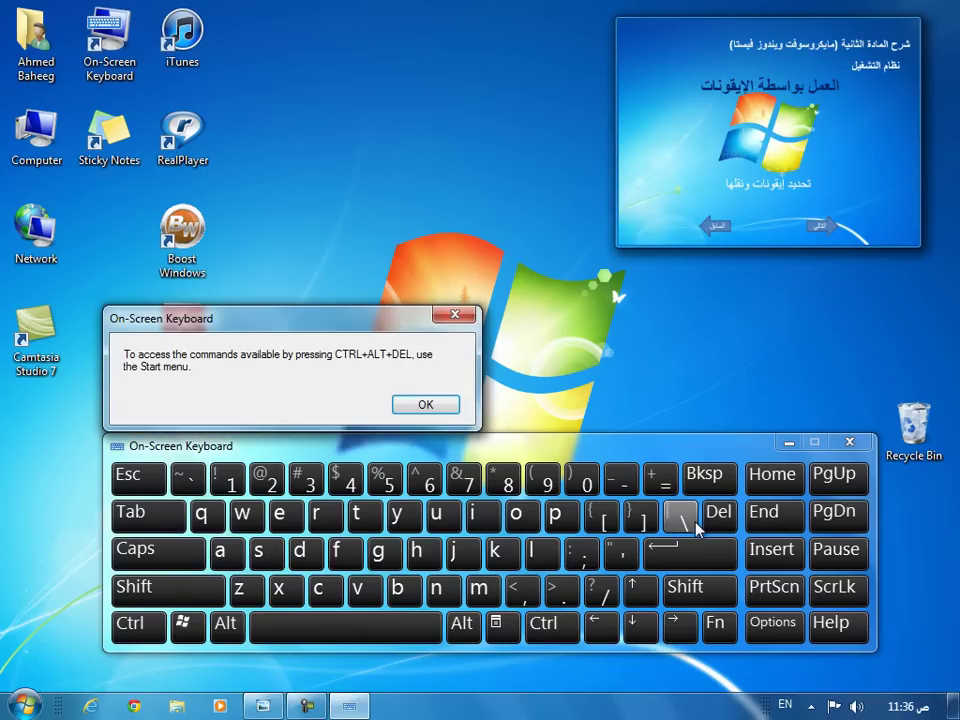
left_click(454, 315)
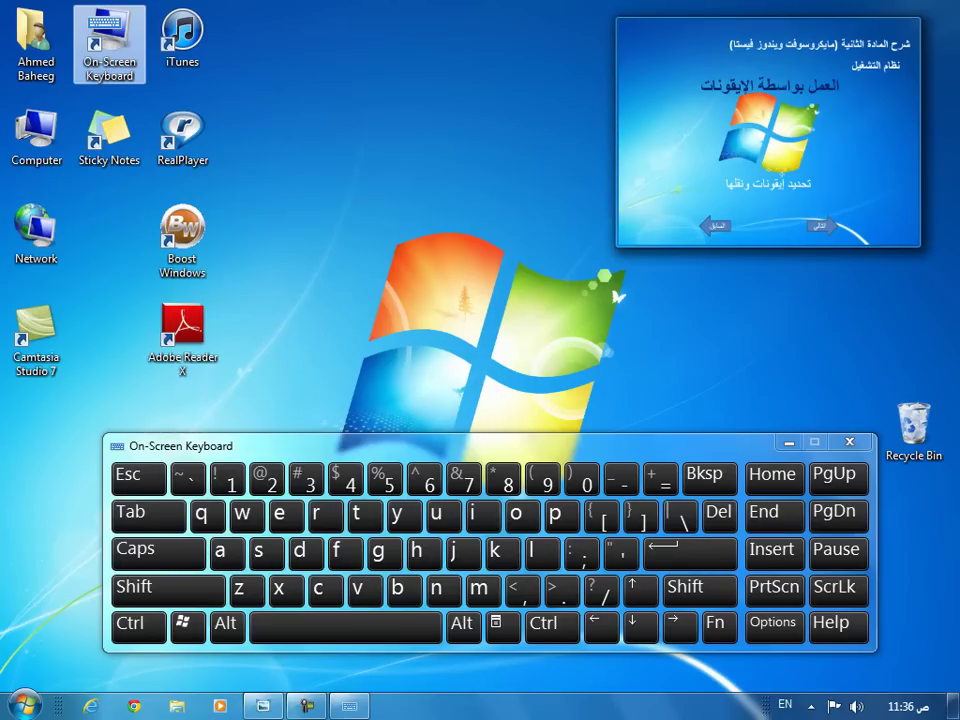
key("alt+F4")
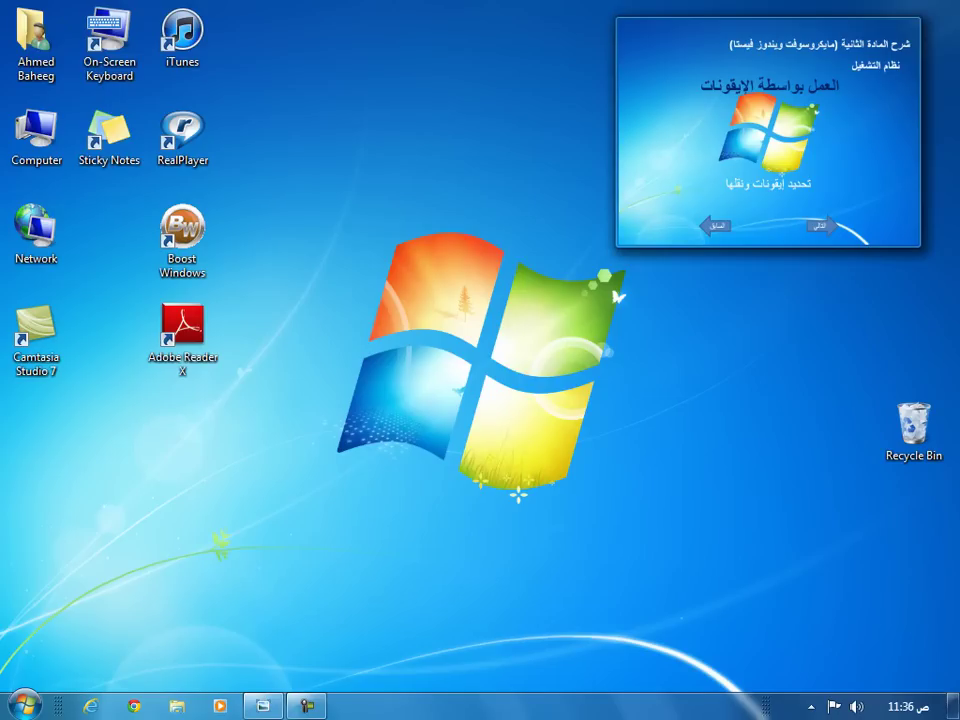
- Reopen the On-Screen Keyboard, and show how to start Task Manager from the taskbar before closing it
double_click(109, 40)
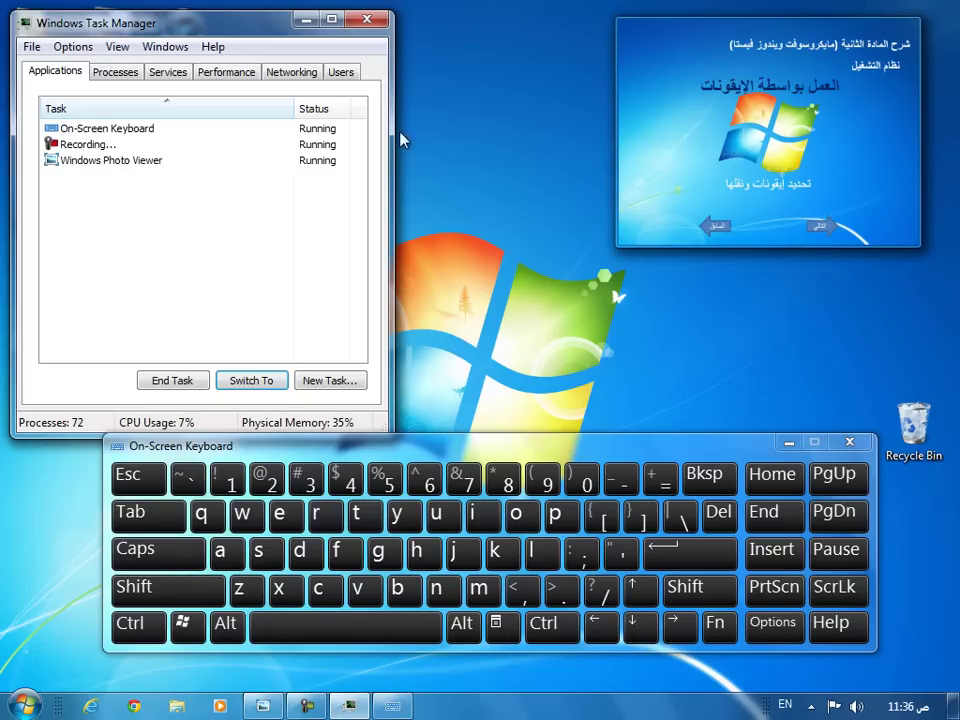
left_click(366, 18)
right_click(467, 712)
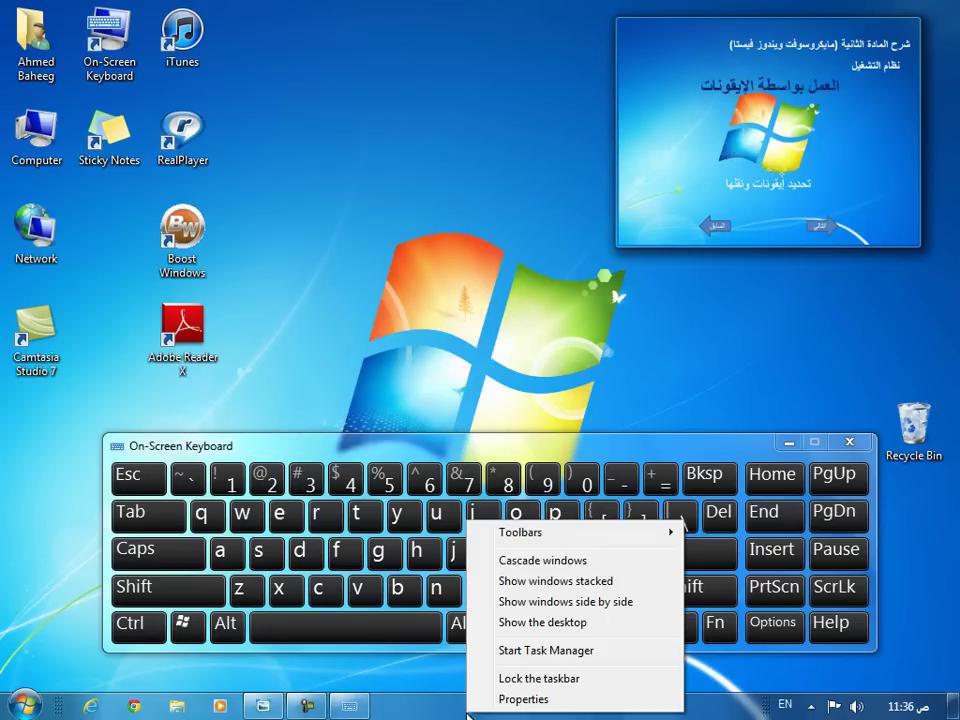
left_click(508, 651)
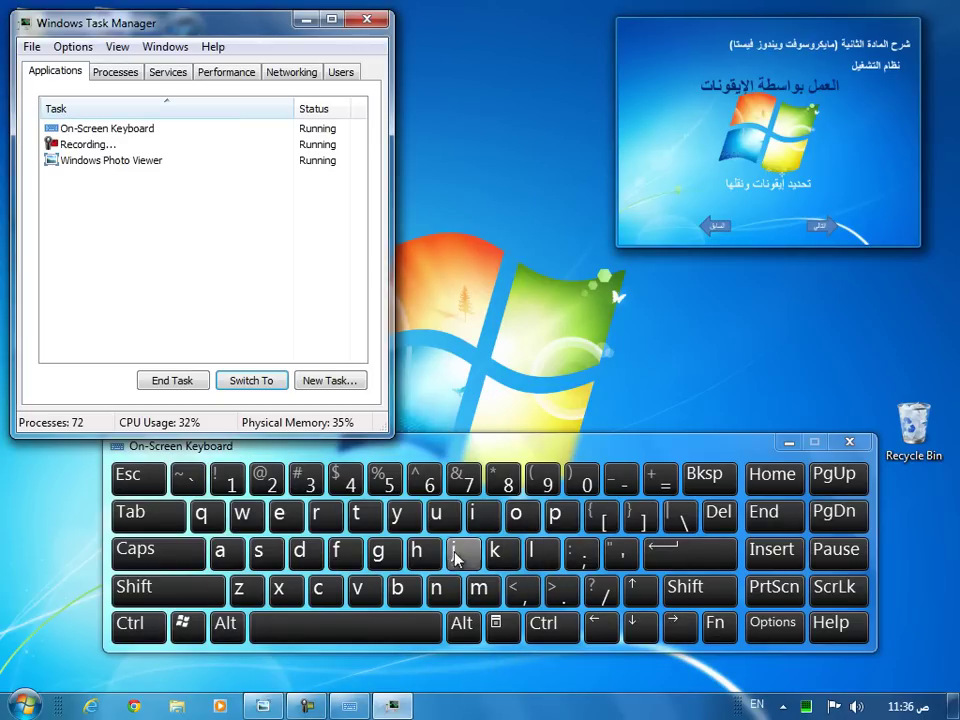
left_click(368, 20)
- Demonstrate the Ctrl+Alt+Del combination on the On-Screen Keyboard, and close both Task Manager and the keyboard
left_click(140, 623)
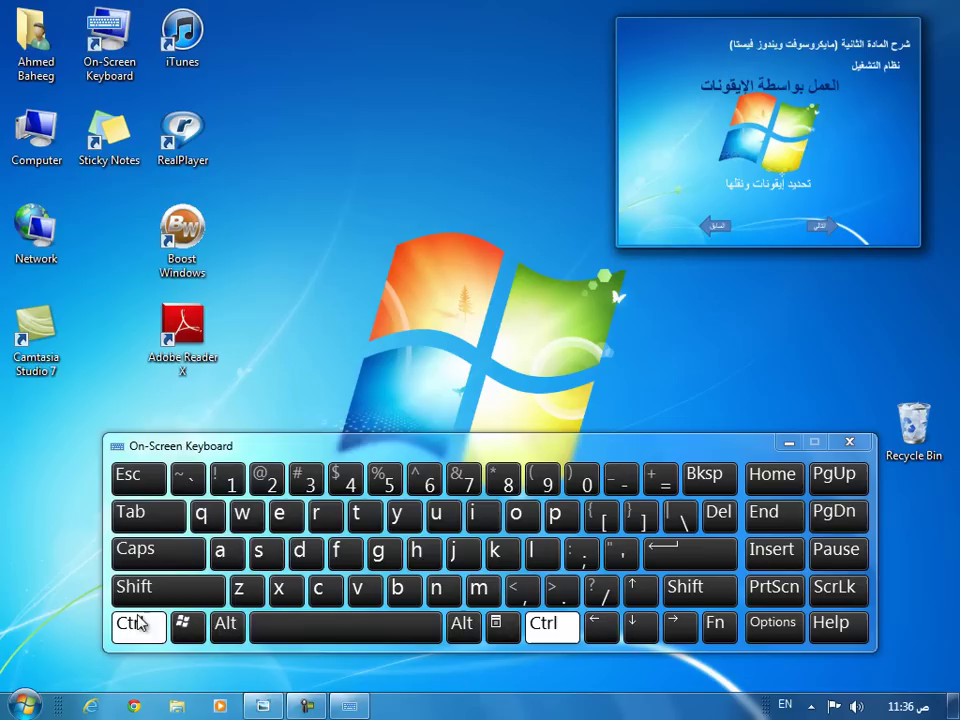
left_click(225, 624)
left_click(722, 514)
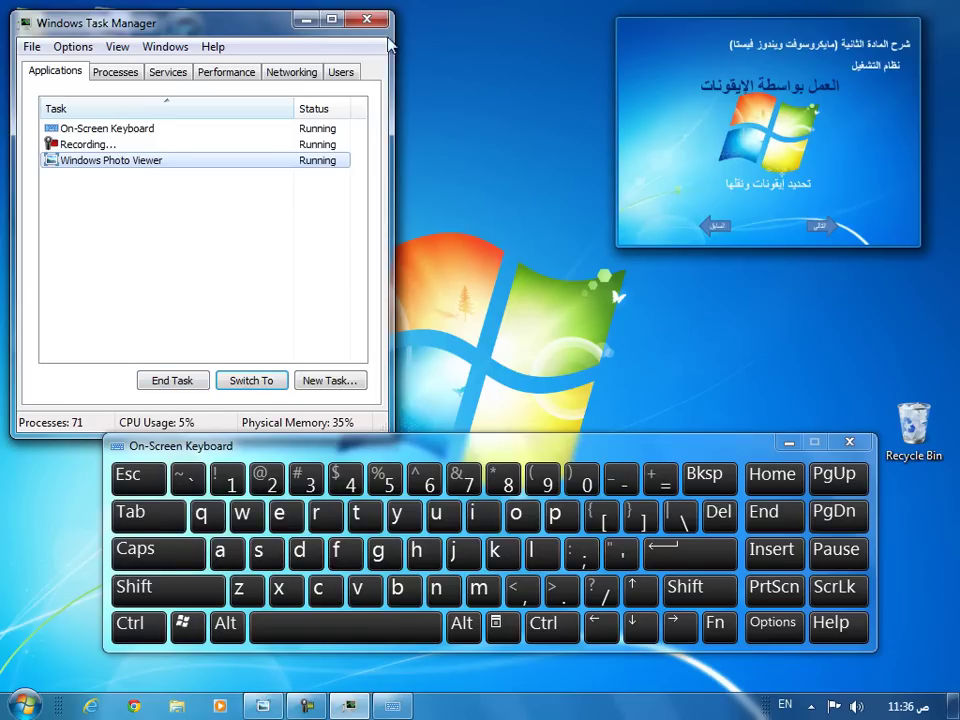
left_click(367, 18)
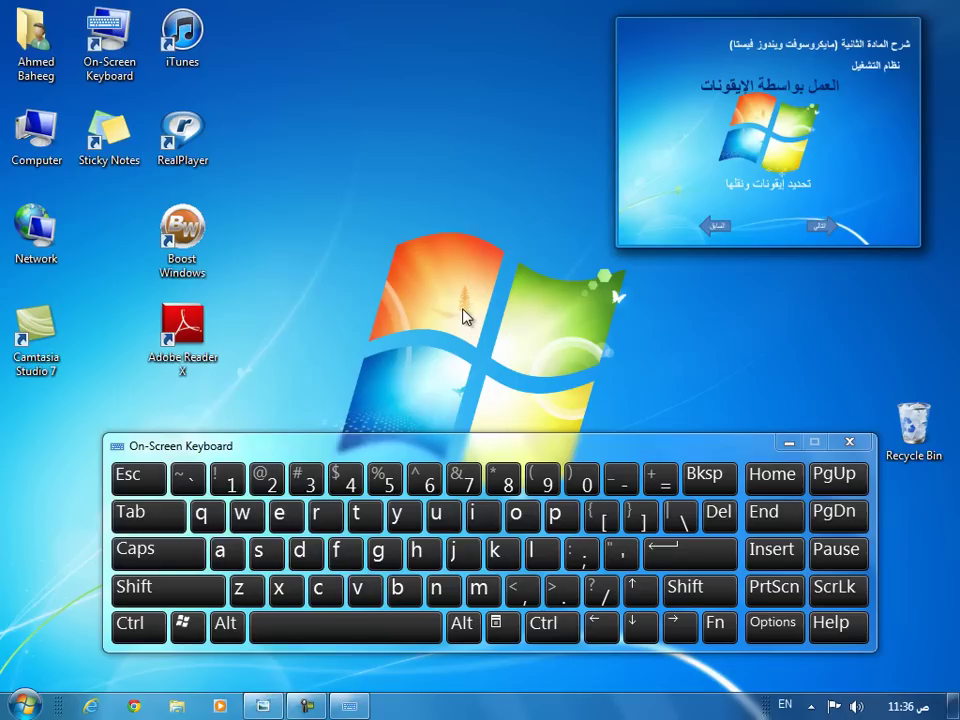
left_click(849, 441)
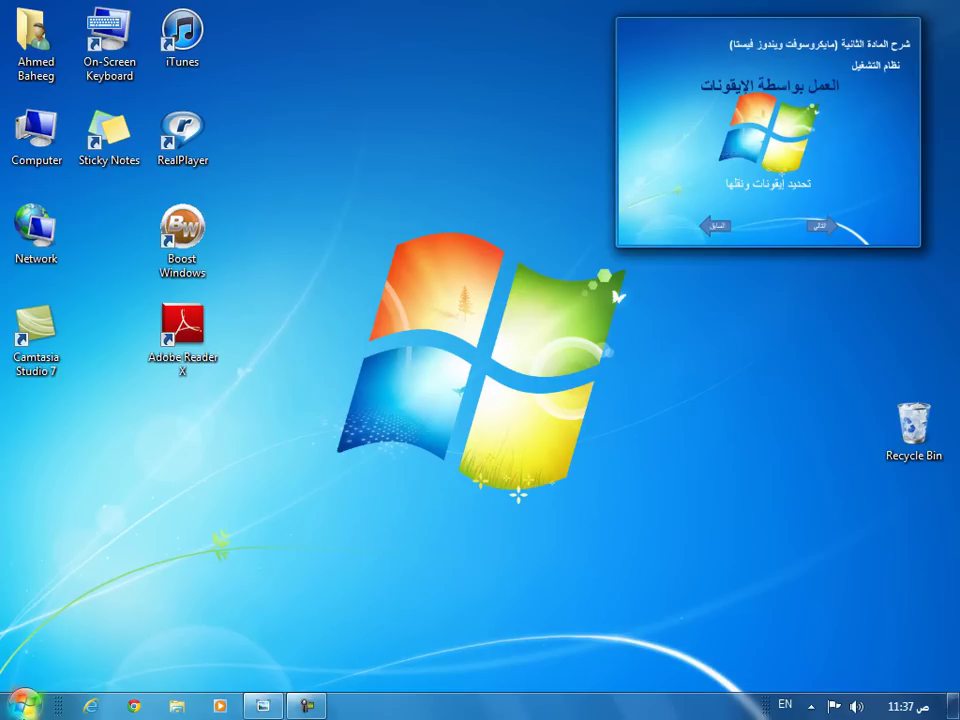
- Launch Microsoft Office Word 2007 from the Start menu's recent programs
left_click(24, 706)
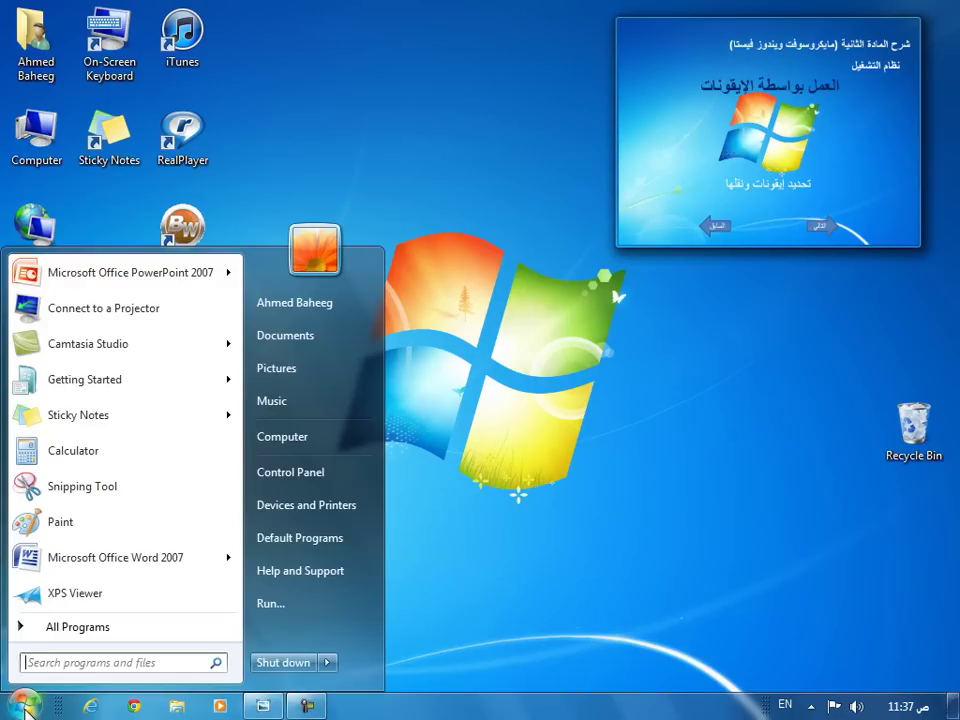
left_click(116, 568)
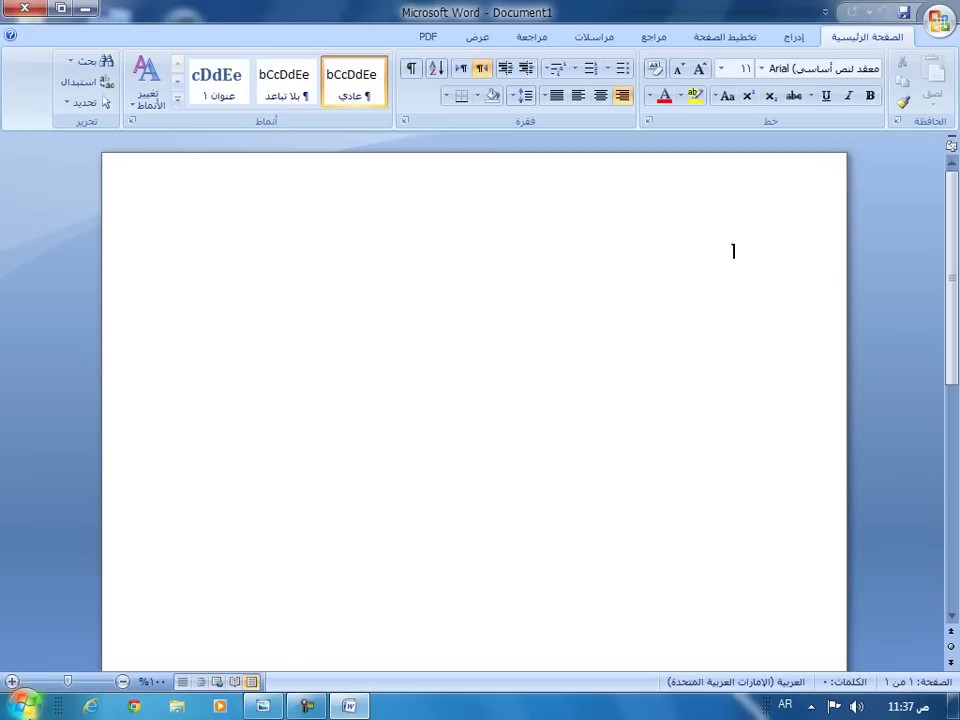
- Launch Microsoft Office Excel 2007 from the Microsoft Office folder among all installed programs
key("super")
left_click(97, 630)
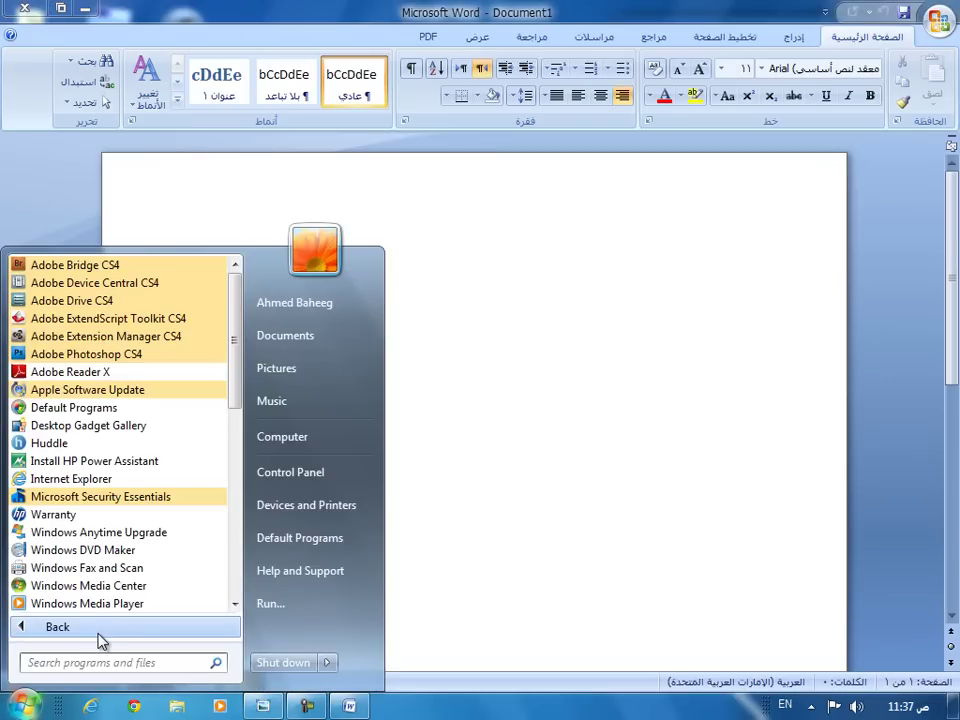
left_click_drag(236, 403, 257, 561)
left_click(171, 518)
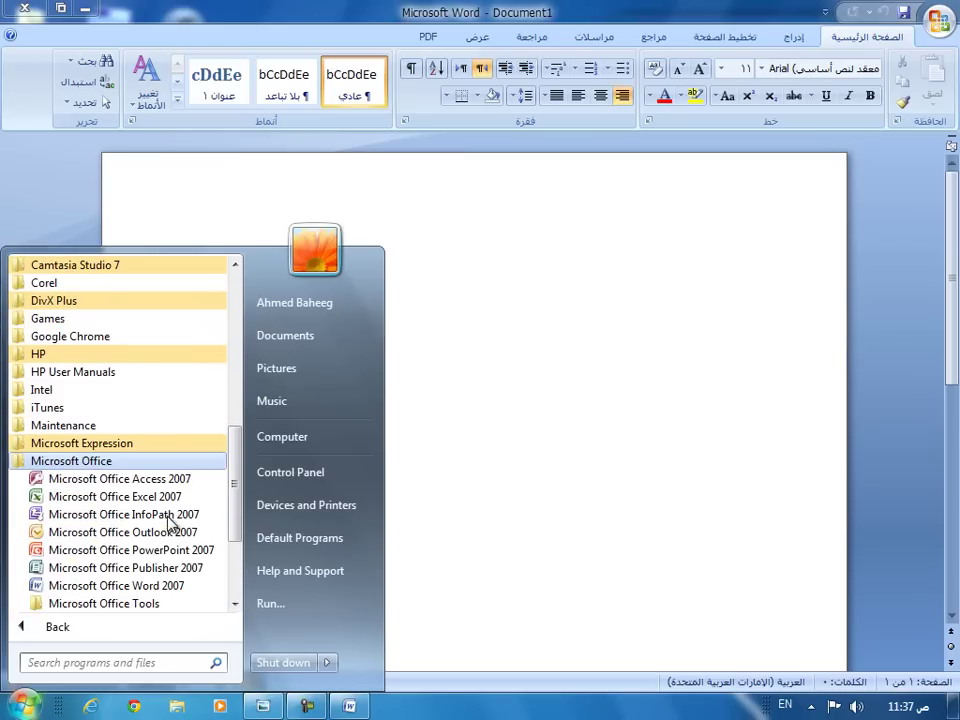
left_click(172, 501)
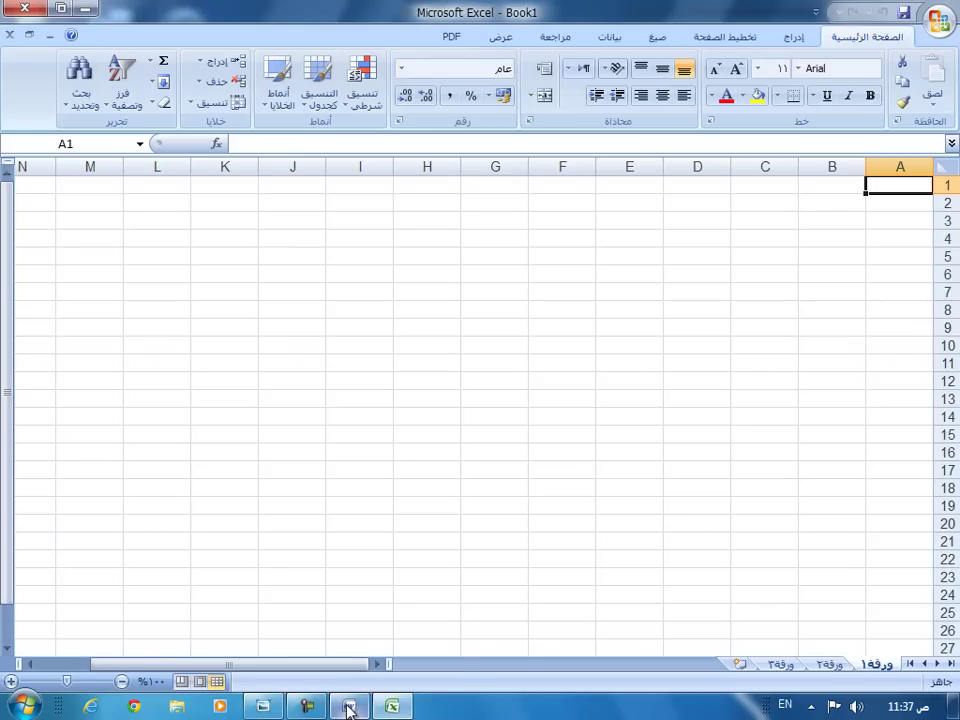
- Start Task Manager from the taskbar and select the Microsoft Excel - Book1 task to examine its running status
mouse_move(394, 710)
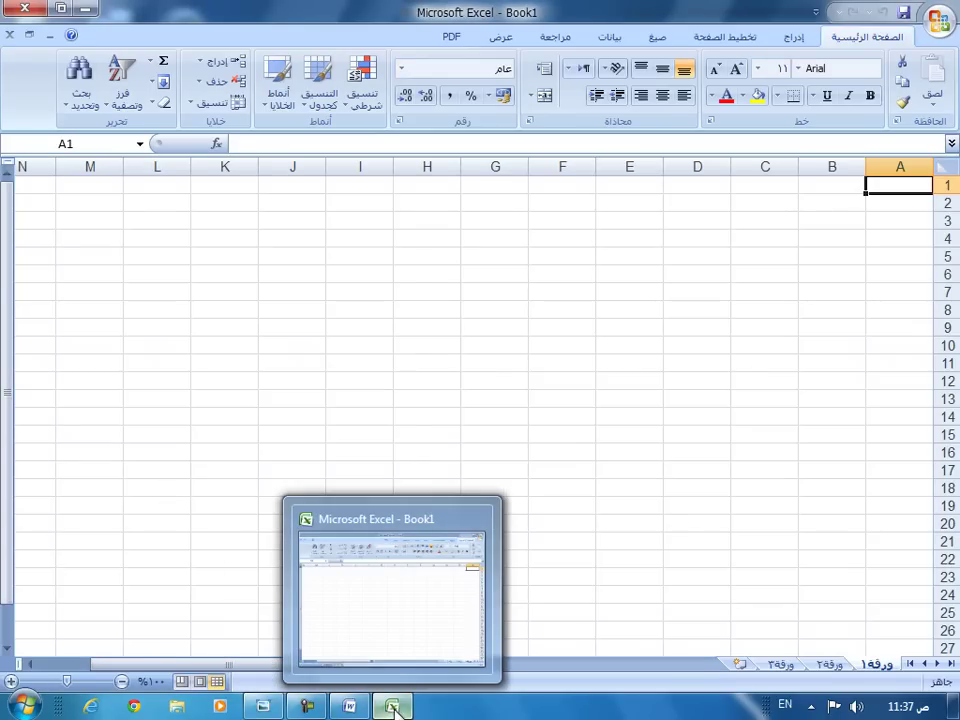
right_click(477, 714)
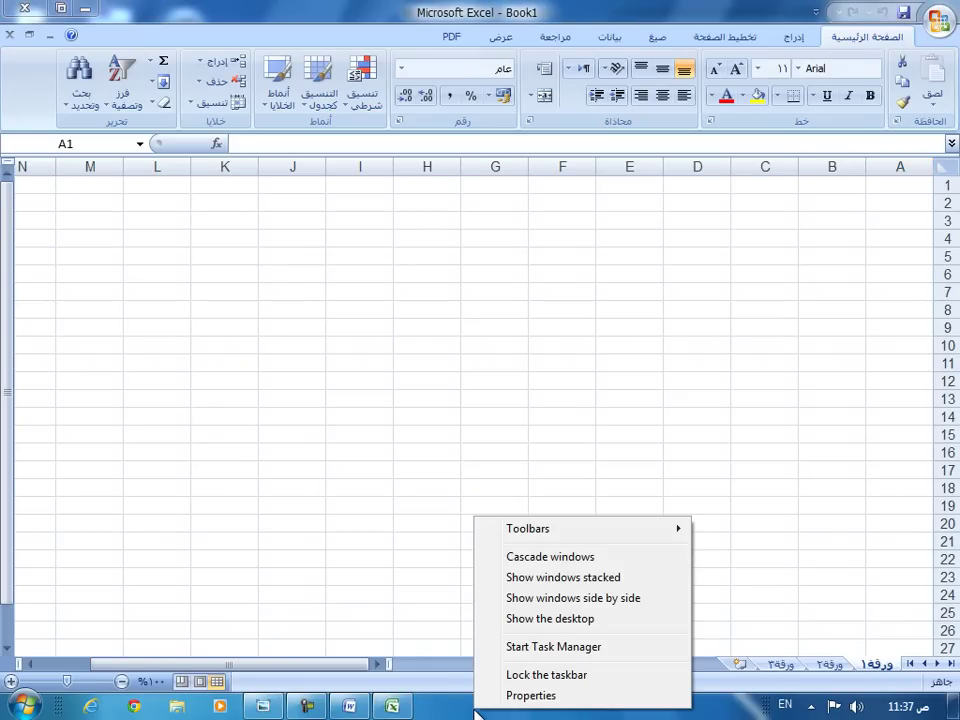
left_click(545, 647)
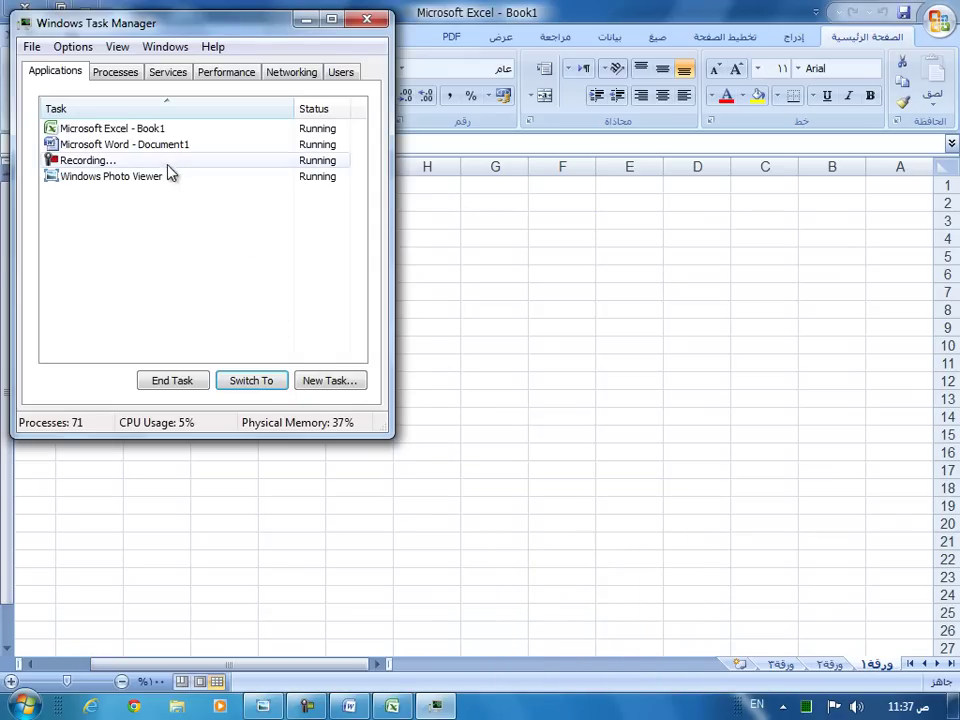
left_click(324, 132)
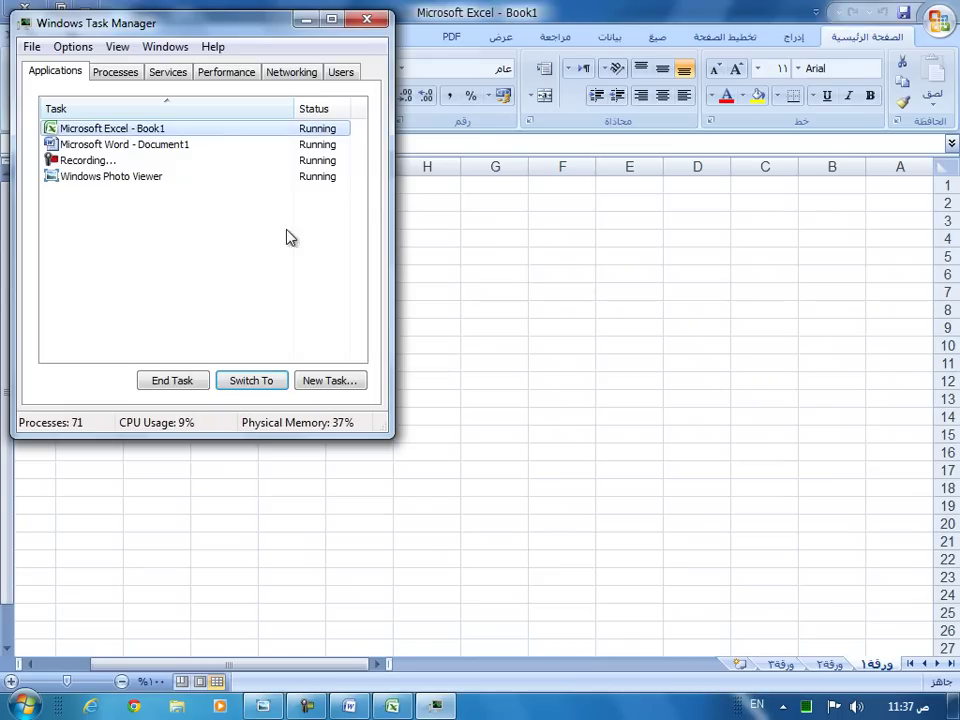
- Close Task Manager and both open Office programs, Excel and Word
left_click(368, 20)
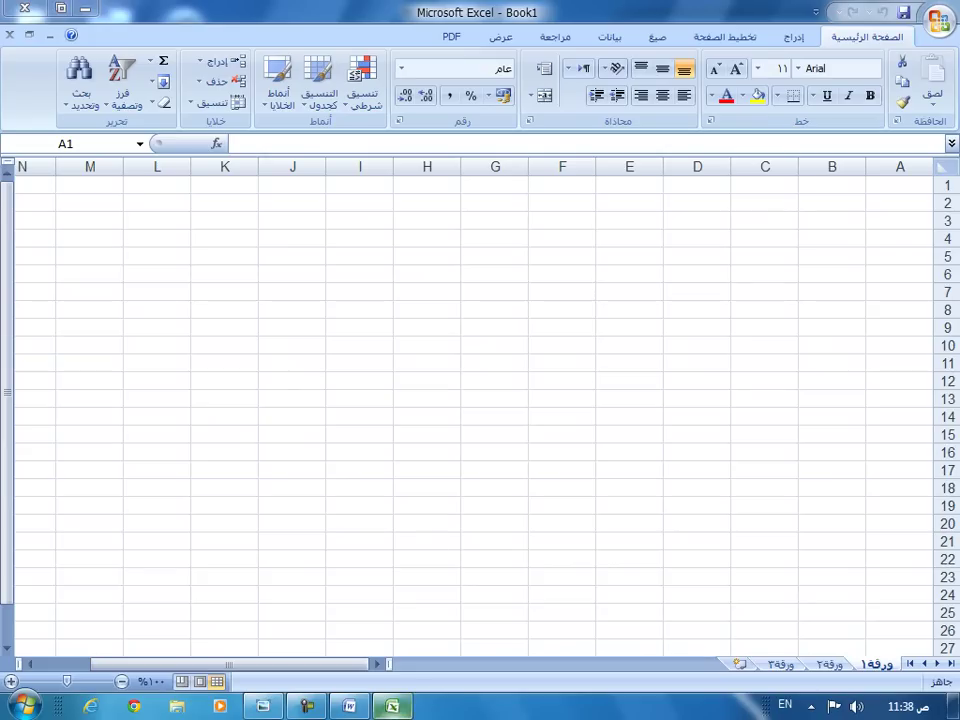
left_click(38, 12)
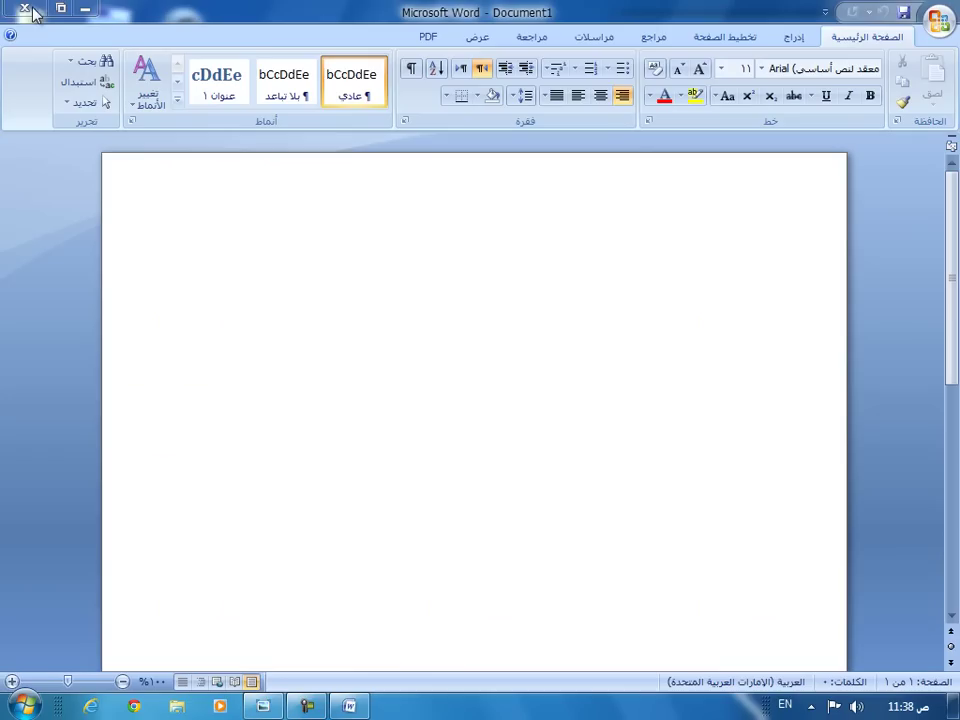
left_click(24, 10)
- Open the On-Screen Keyboard, enter Ctrl+Alt+Del on it to bring up Task Manager, and close both windows
double_click(108, 40)
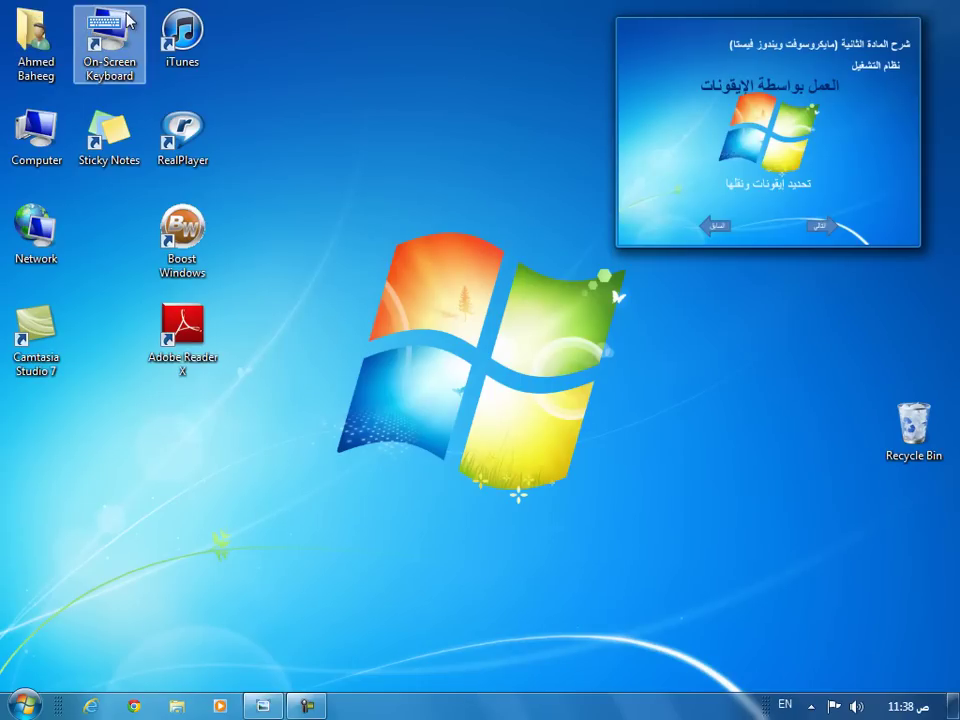
left_click(138, 624)
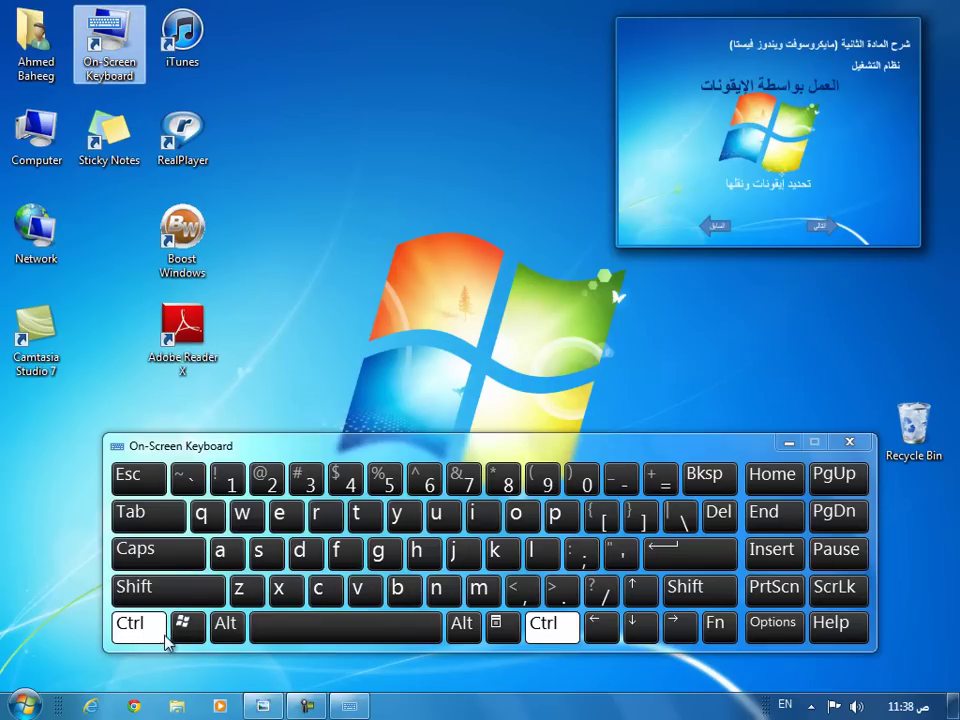
left_click(225, 626)
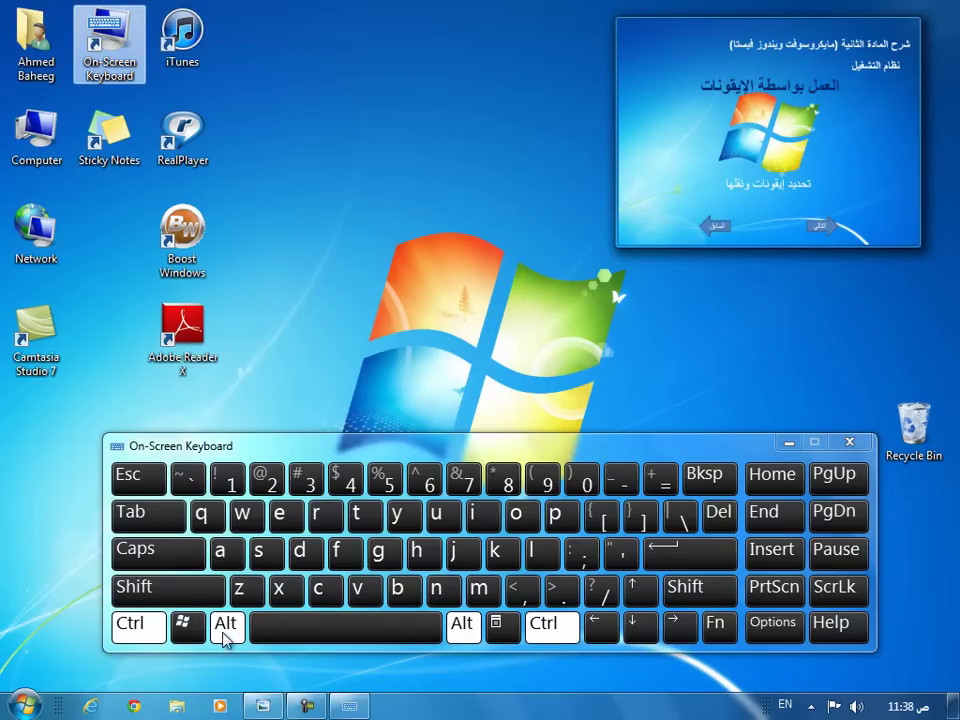
left_click(720, 513)
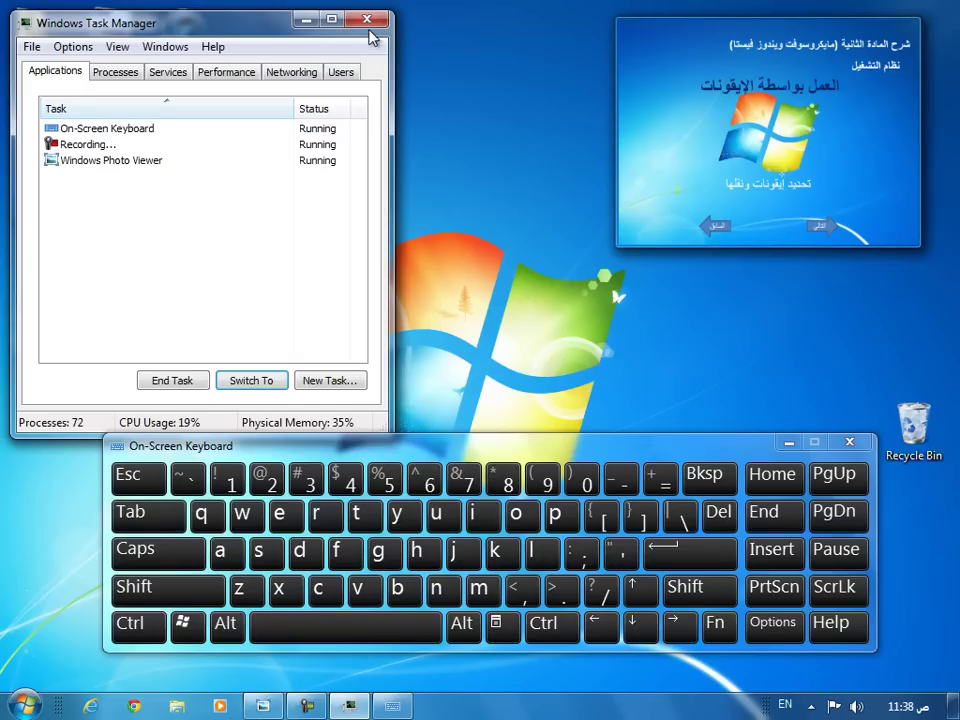
left_click(367, 21)
left_click(850, 443)
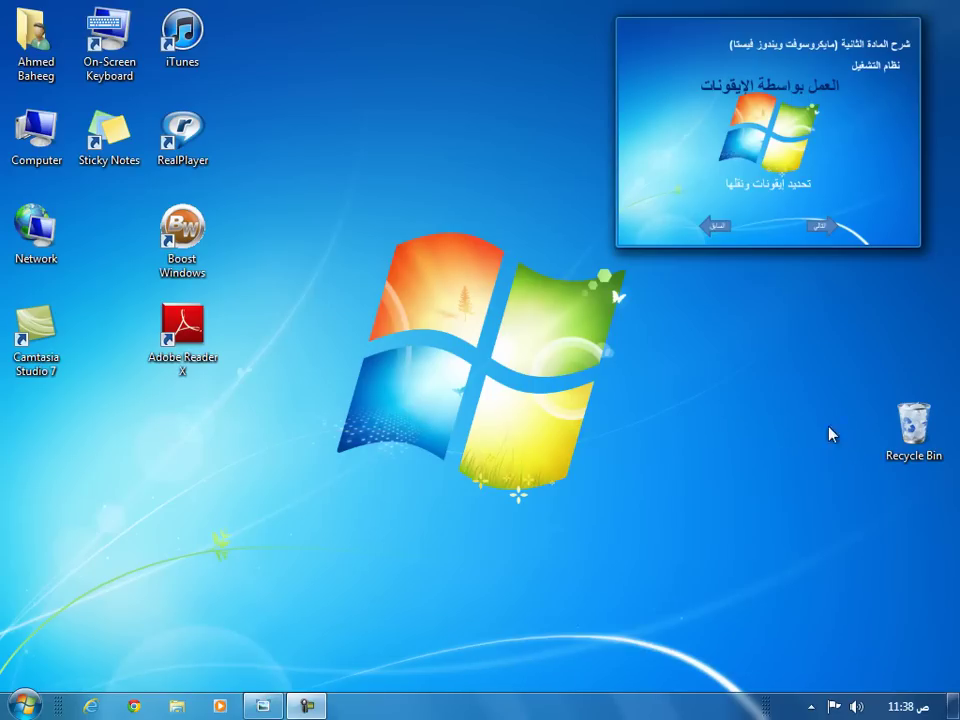